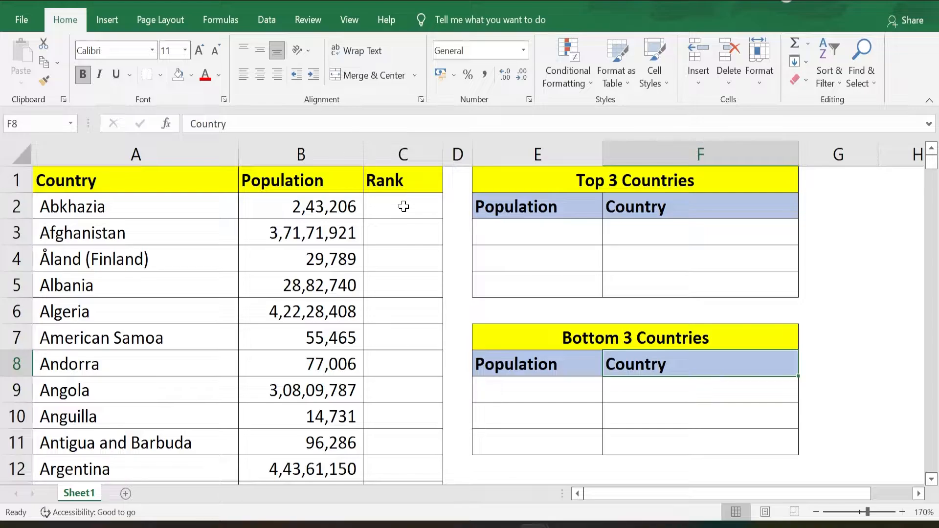
# - Enter =RANK.EQ(B2,B:B) in cell C2 to rank the first country's population against the whole Population column
pyautogui.click(404, 206)
pyautogui.write('=rank')
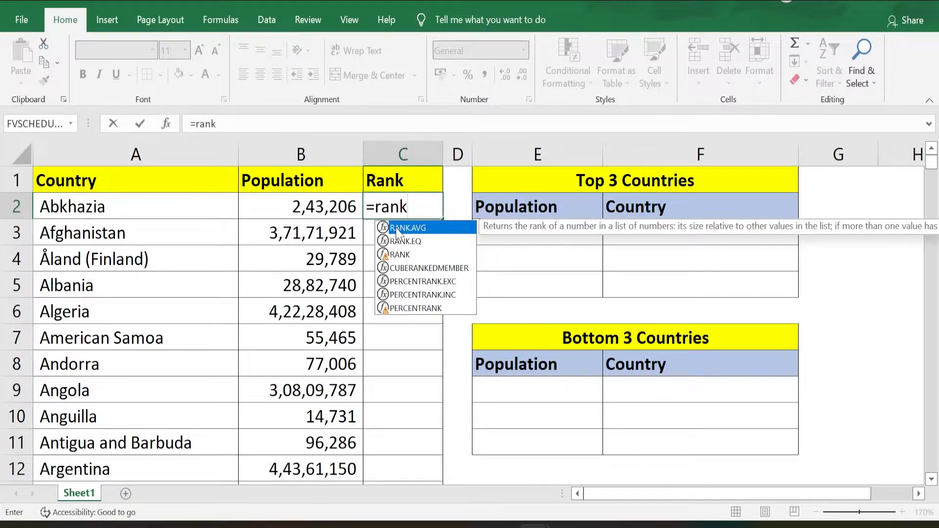
pyautogui.click(411, 243)
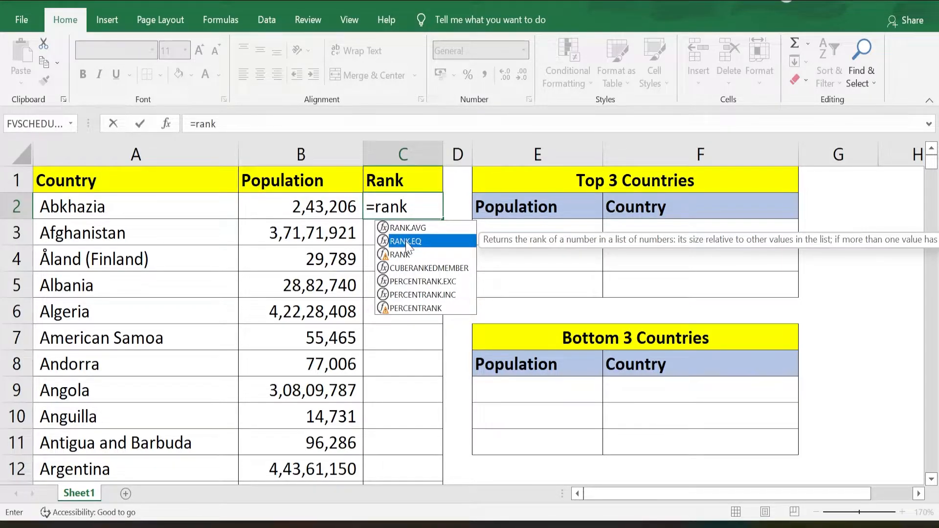
pyautogui.doubleClick(409, 242)
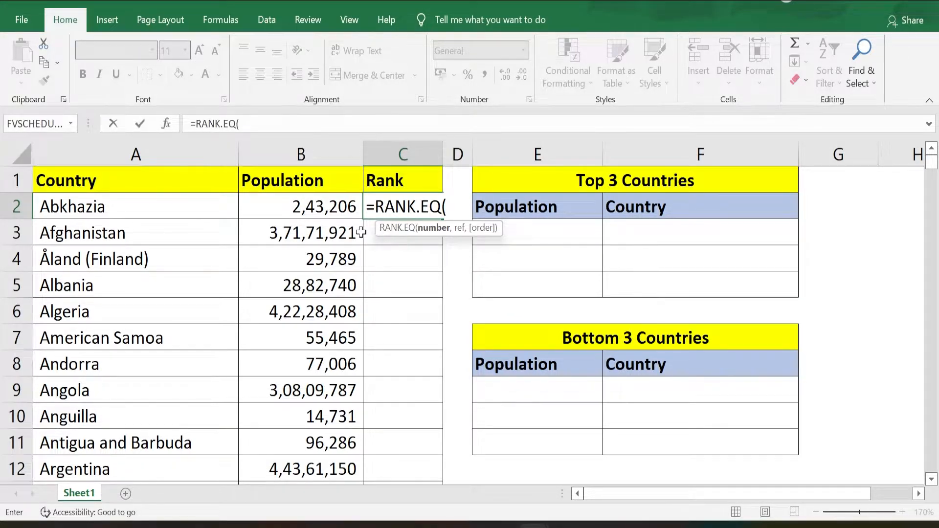
pyautogui.click(296, 209)
pyautogui.write(',')
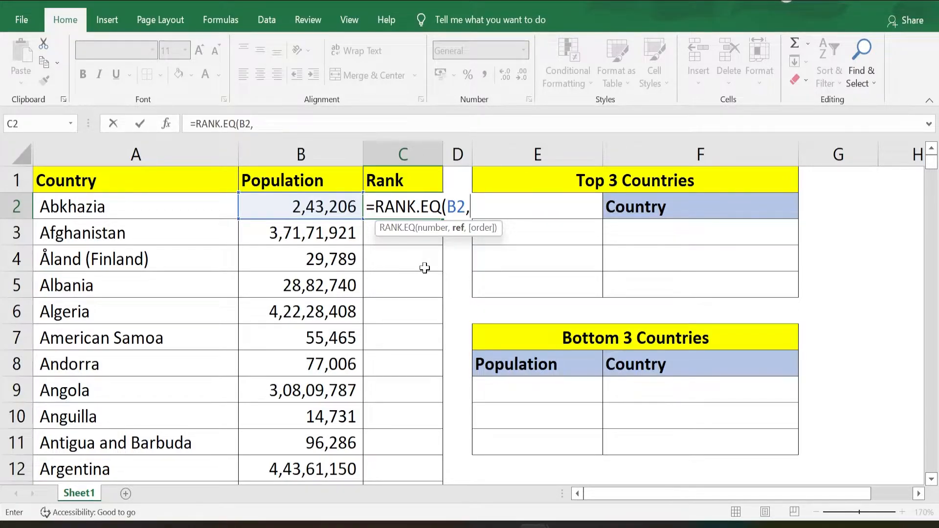
pyautogui.click(289, 154)
pyautogui.write(')')
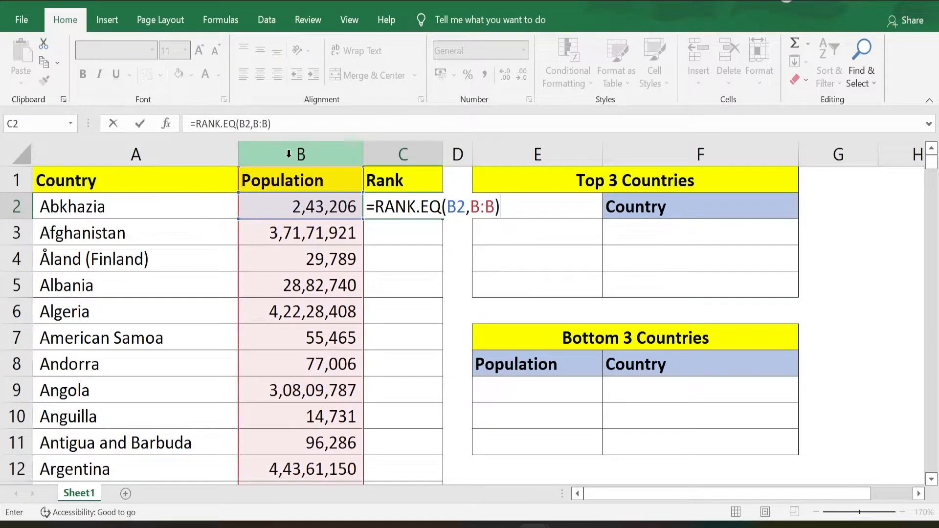
pyautogui.press('Return')
# - Fill the rank formula down column C from C2 to the last country row, C251
pyautogui.click(296, 232)
pyautogui.hotkey('ctrl', 'Down')
pyautogui.press('Right')
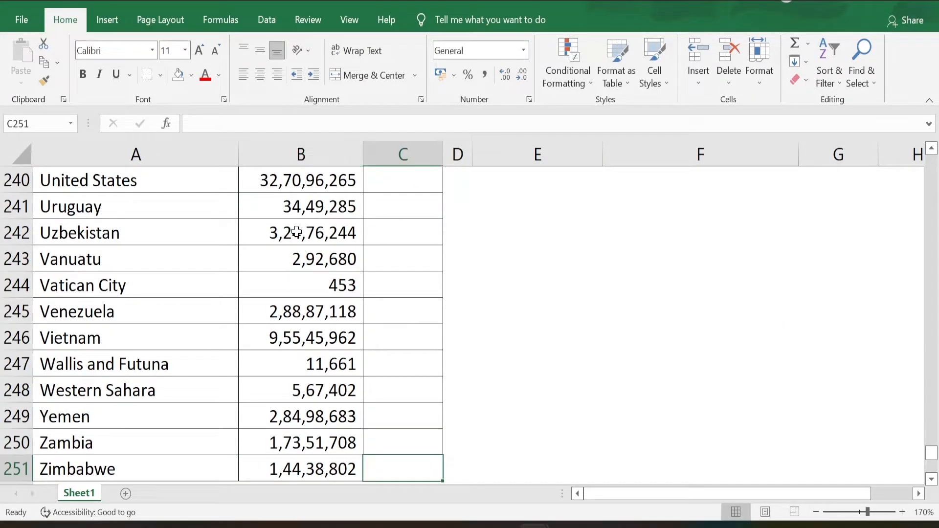
pyautogui.hotkey('ctrl', 'shift', 'Up')
pyautogui.hotkey('ctrl', 'd')
pyautogui.hotkey('ctrl', 'Up')
pyautogui.press('Down')
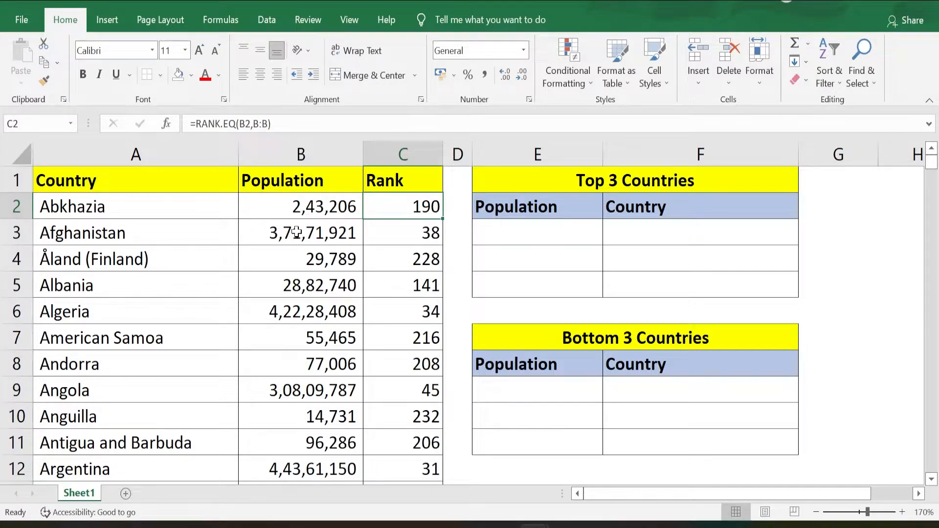
# - Sort the Country, Population and Rank table by rank from smallest to largest, treating the first row as headers
pyautogui.press('Up')
pyautogui.hotkey('ctrl', 'shift', 'Left')
pyautogui.hotkey('ctrl', 'shift', 'Down')
pyautogui.hotkey('alt', 'd')
pyautogui.press('s')
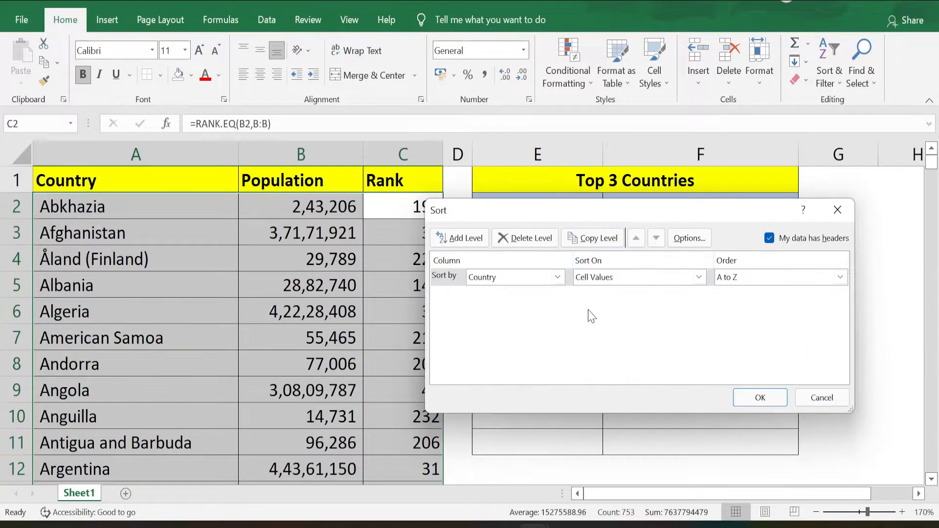
pyautogui.click(557, 277)
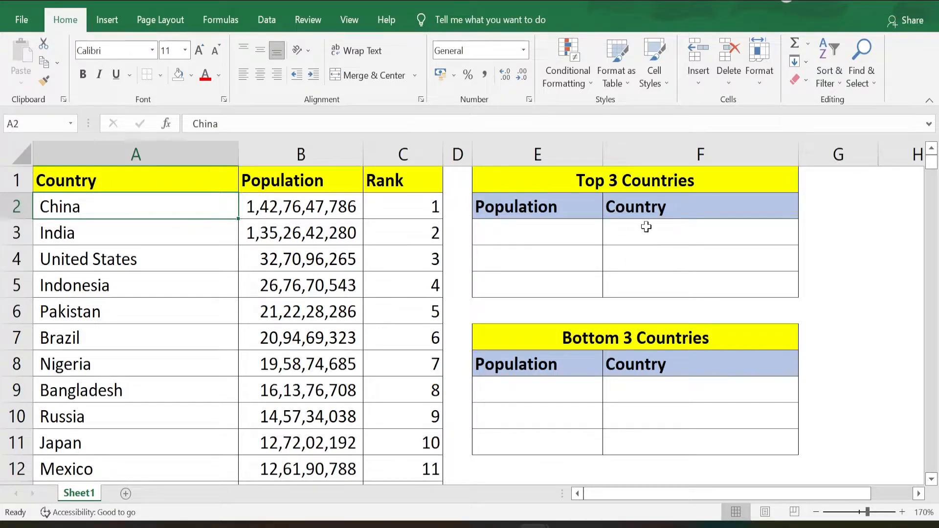
# - Enter =LARGE(B:B,1) in cell E3 of the Top 3 Countries table to return the largest population
pyautogui.click(510, 236)
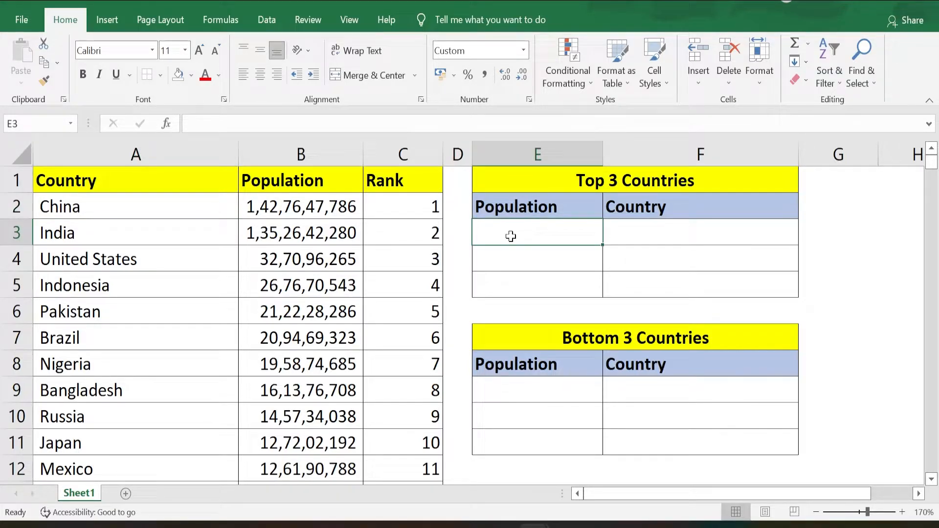
pyautogui.click(511, 253)
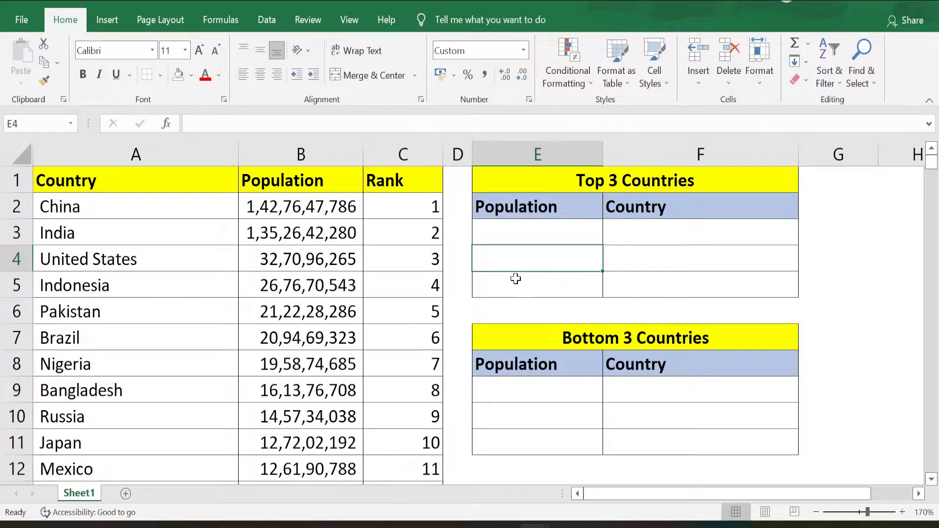
pyautogui.click(516, 279)
pyautogui.click(536, 232)
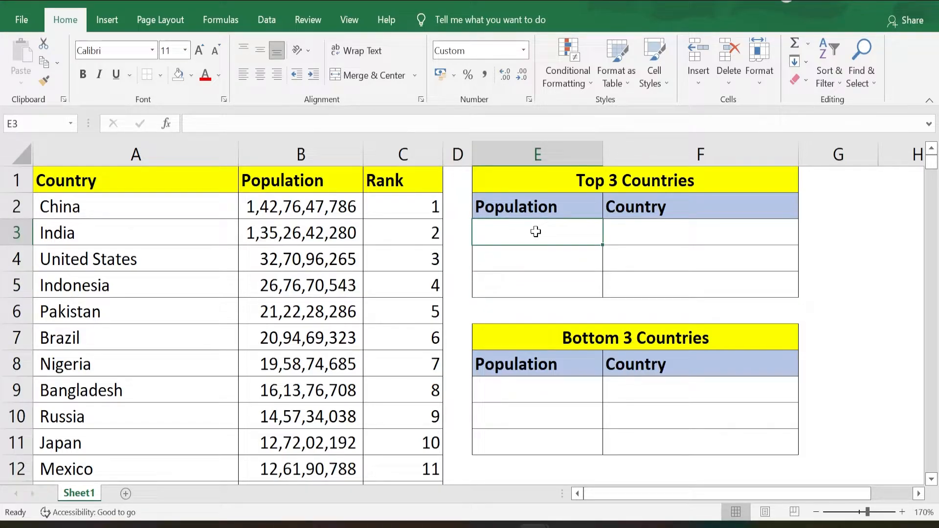
pyautogui.write('=')
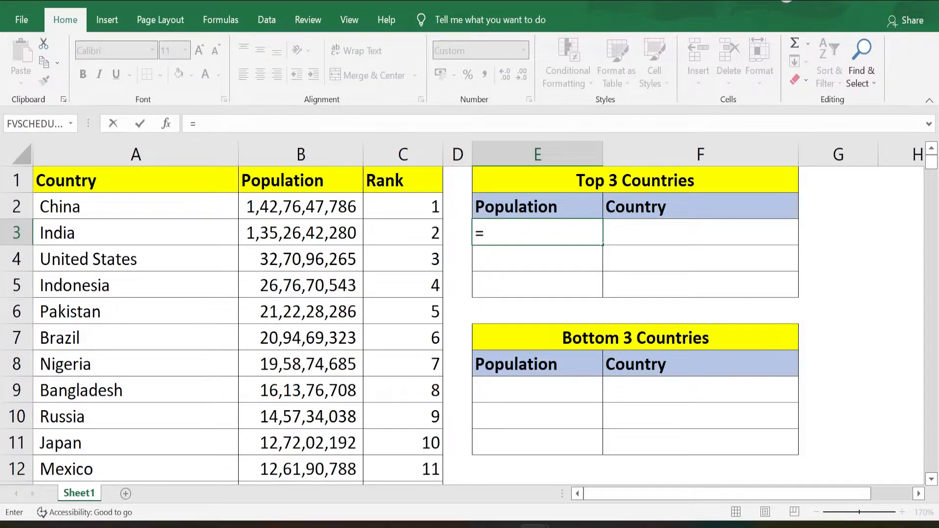
pyautogui.write('LARGE(')
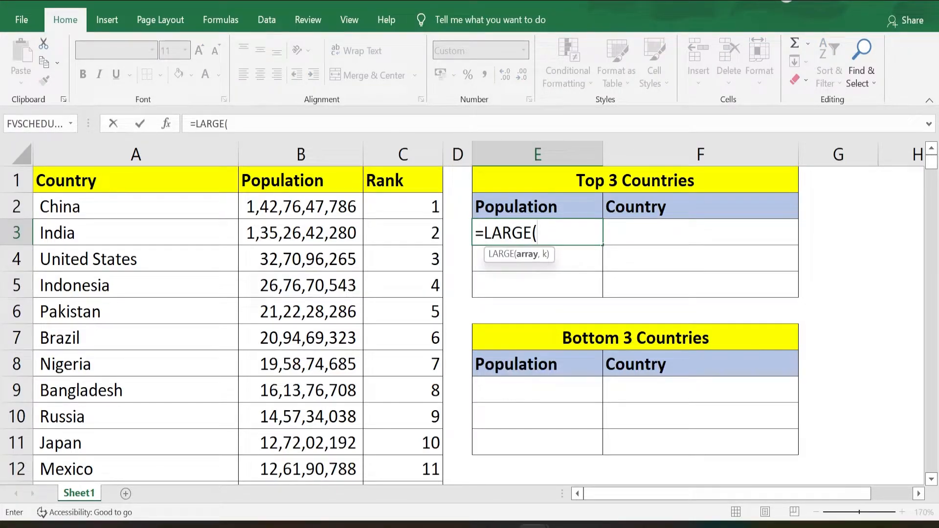
pyautogui.click(289, 147)
pyautogui.write(',')
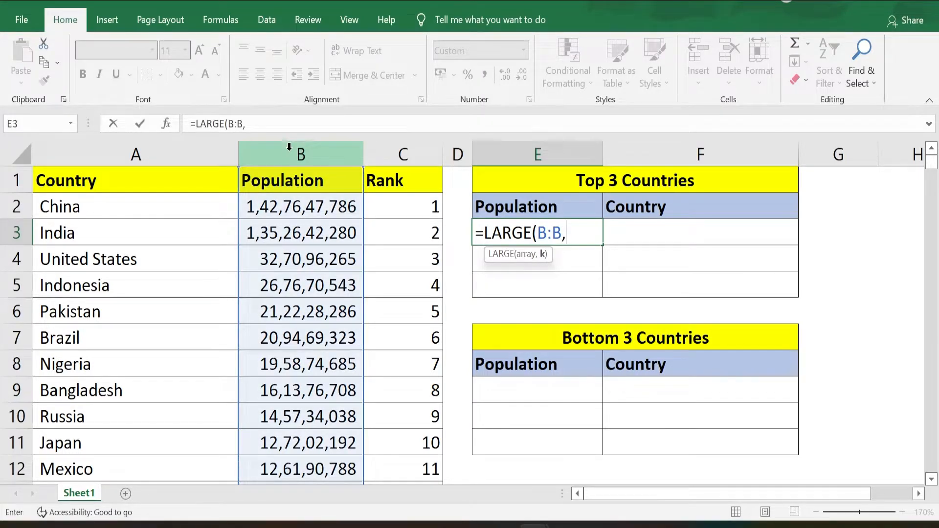
pyautogui.write('1)')
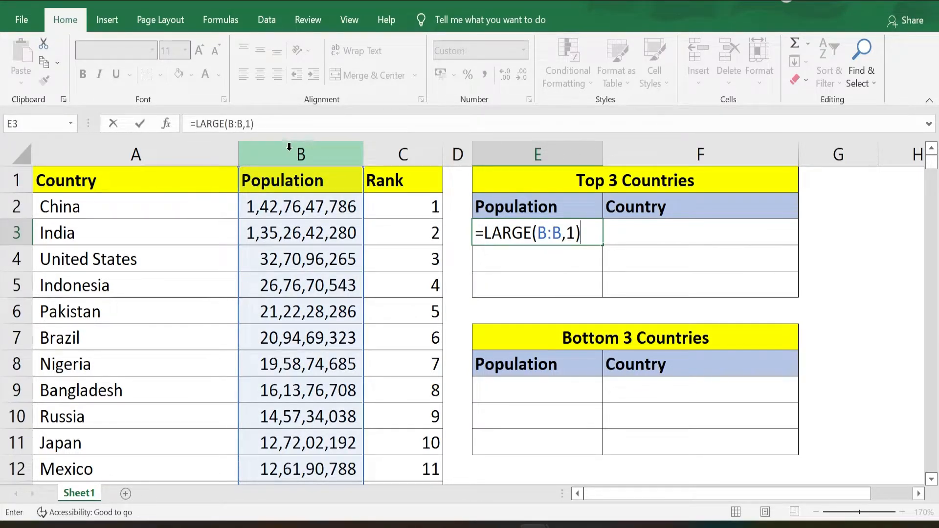
pyautogui.press('Return')
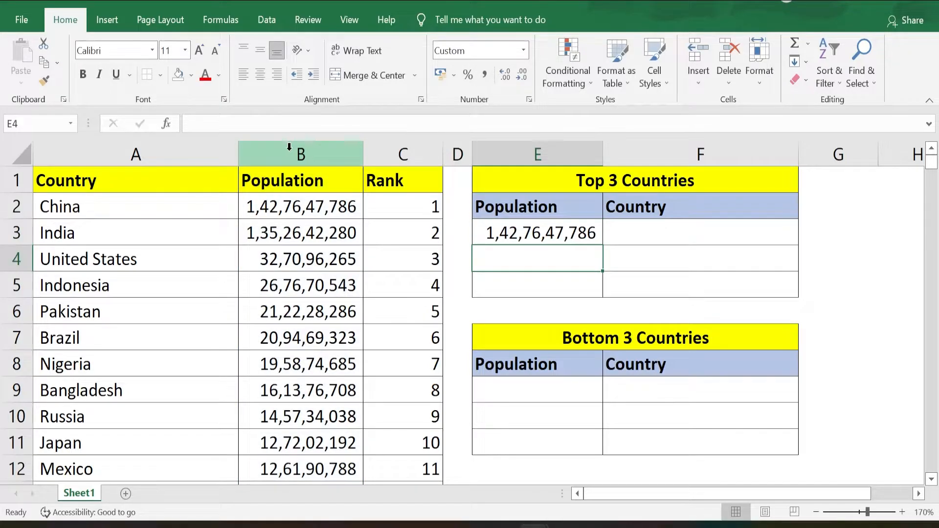
# - Fill the LARGE formula from E3 down to E5
pyautogui.press('Up')
pyautogui.hotkey('shift', 'Down')
pyautogui.hotkey('shift', 'Down')
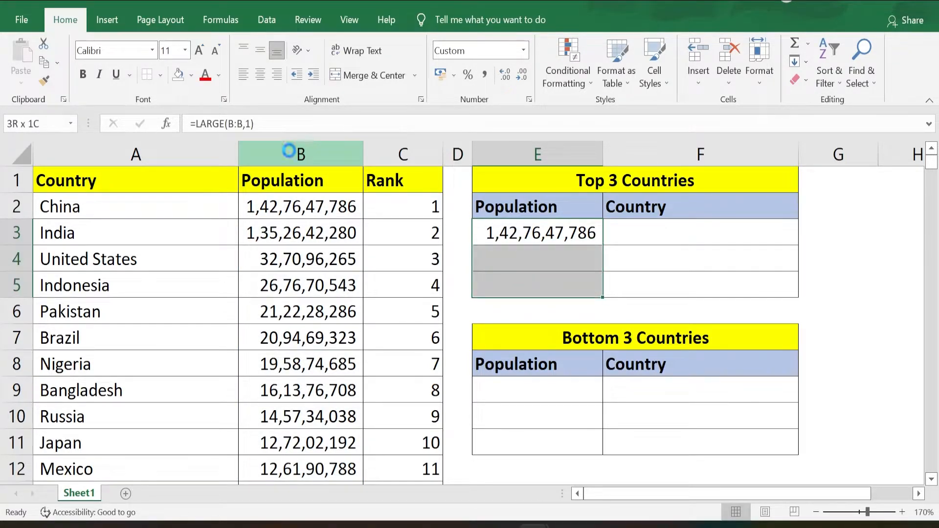
pyautogui.hotkey('ctrl', 'd')
# - Change the k argument of the LARGE formulas to 2 in E4 and 3 in E5
pyautogui.press('Down')
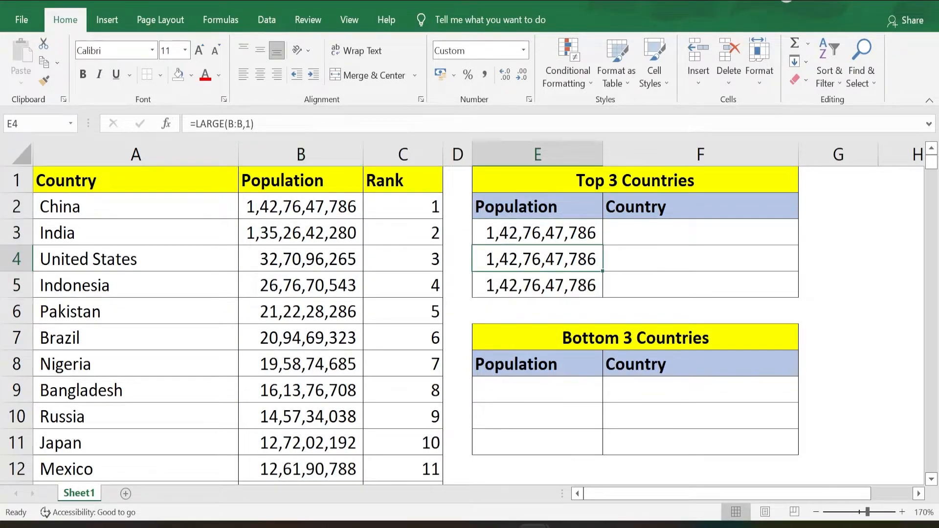
pyautogui.press('F2')
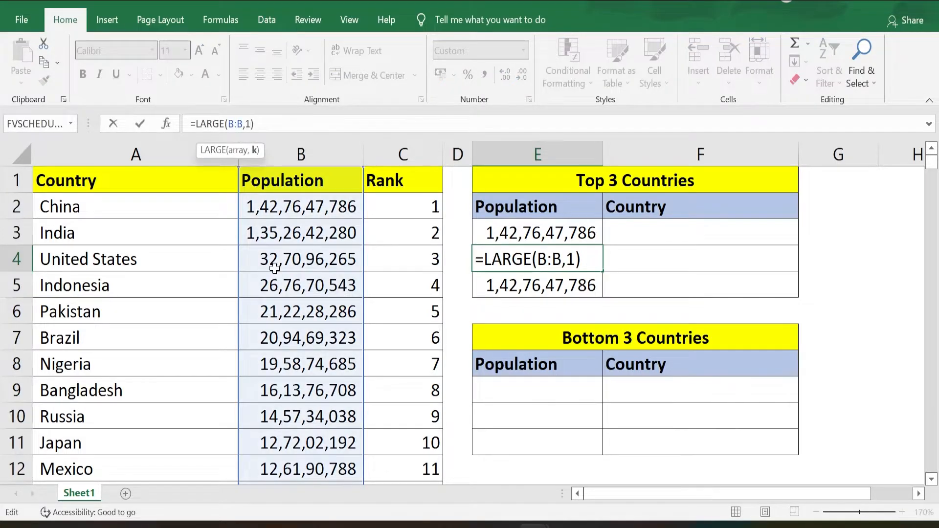
pyautogui.press('BackSpace')
pyautogui.write('2')
pyautogui.press('Return')
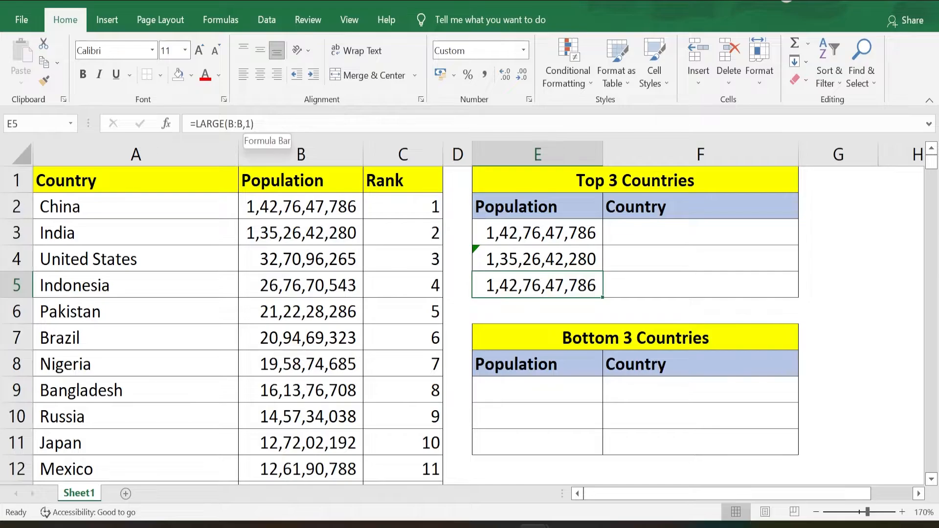
pyautogui.press('F2')
pyautogui.press('BackSpace')
pyautogui.write('3')
pyautogui.hotkey('ctrl', 'Return')
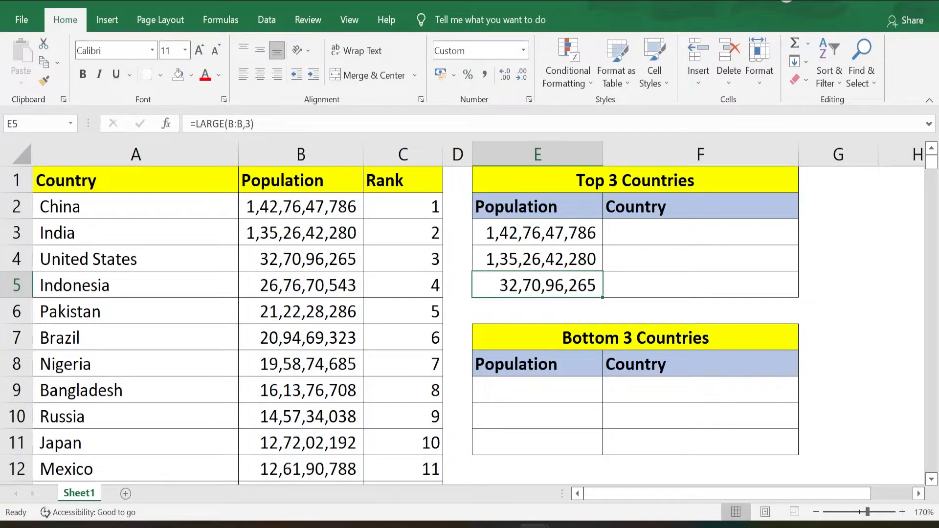
# - Enter =INDEX(A:A,MATCH(E3,B:B,0)) in cell F3 to look up the country with the population in E3
pyautogui.click(700, 233)
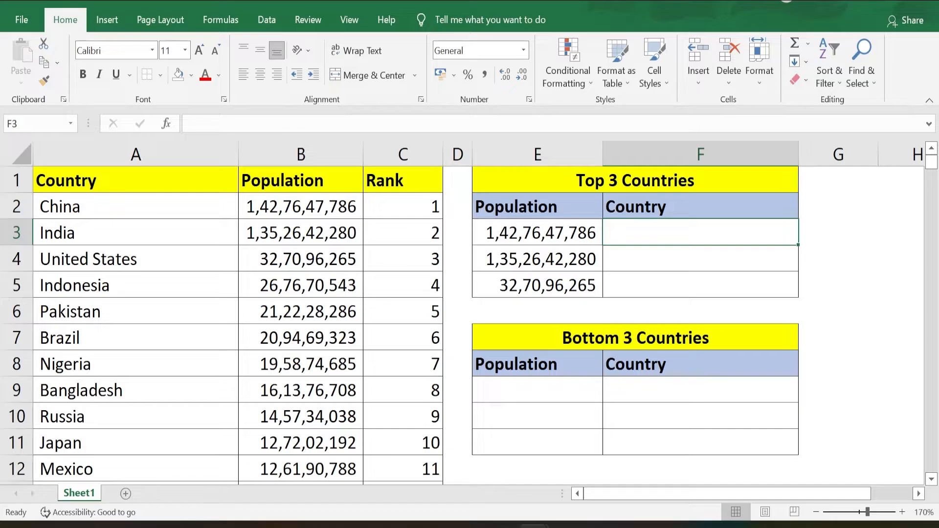
pyautogui.write('=index')
pyautogui.press('Tab')
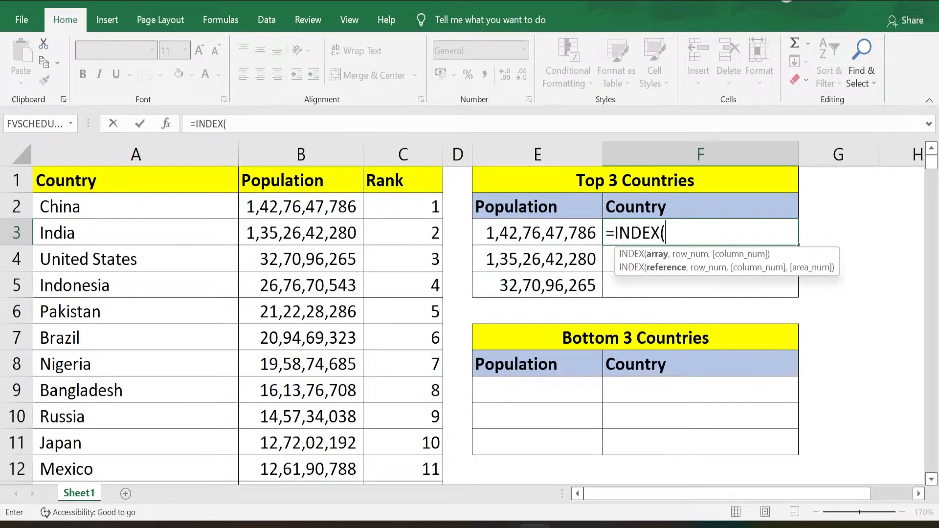
pyautogui.click(175, 151)
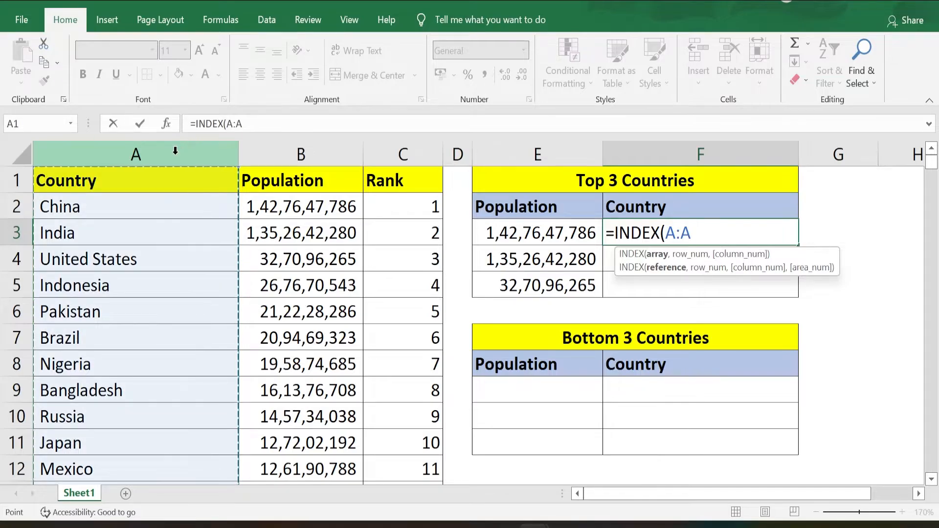
pyautogui.write(',')
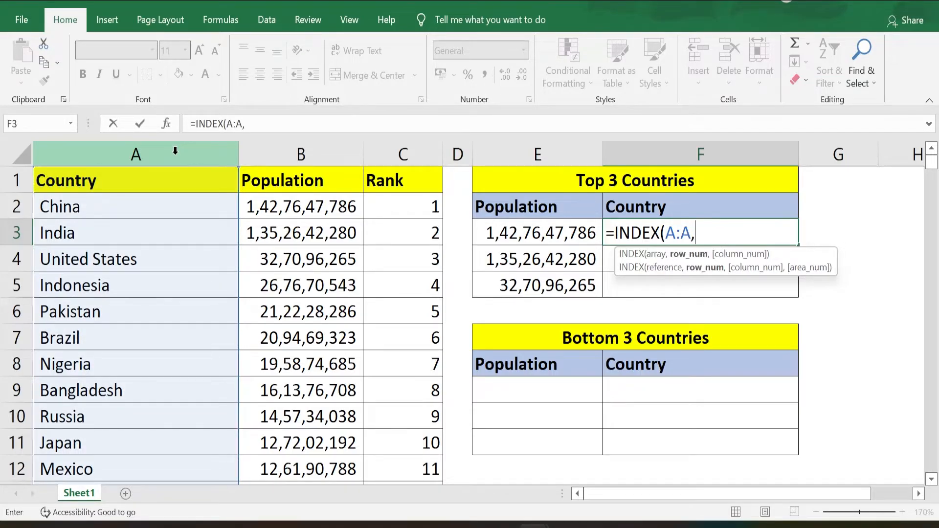
pyautogui.write('match')
pyautogui.press('Tab')
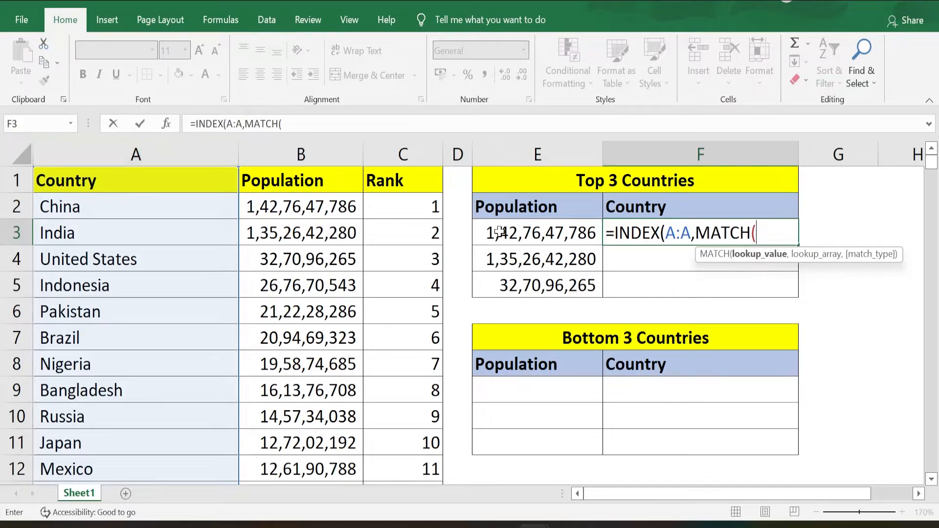
pyautogui.click(533, 233)
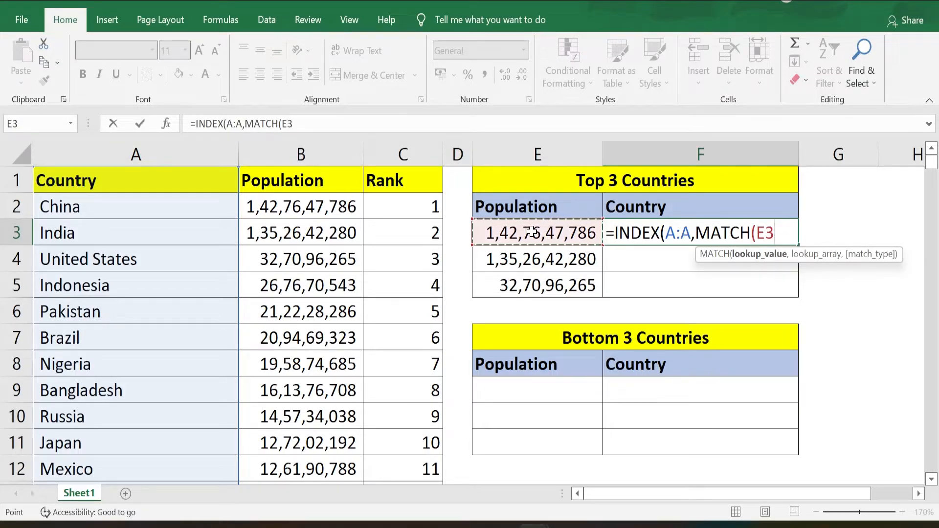
pyautogui.write(',')
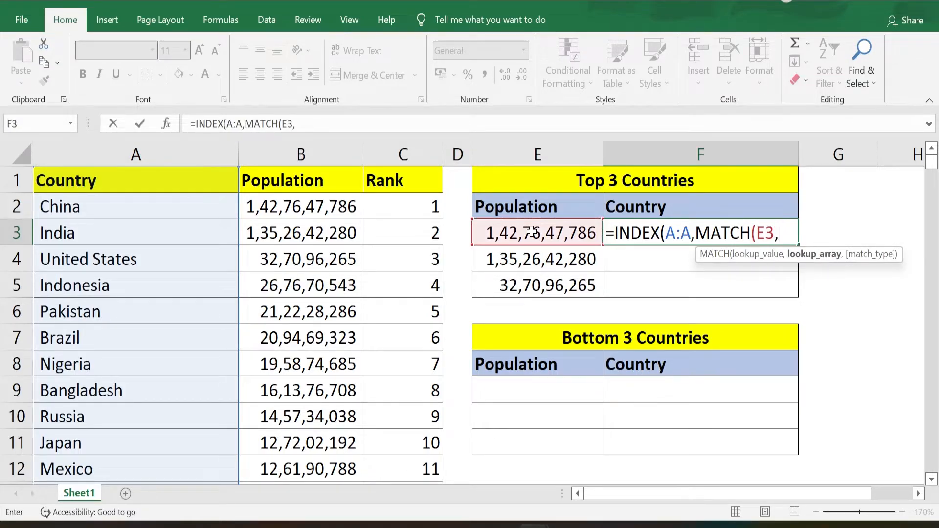
pyautogui.click(303, 151)
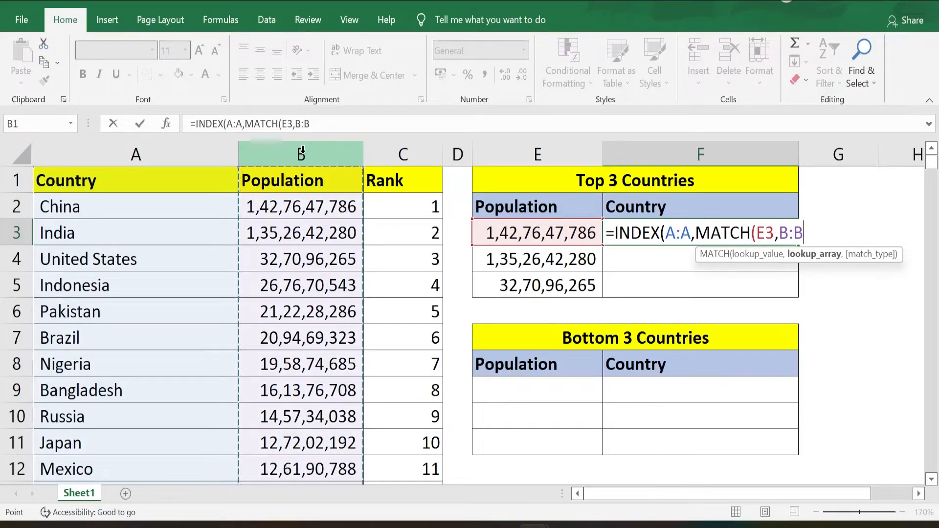
pyautogui.write(',0)')
pyautogui.press('Return')
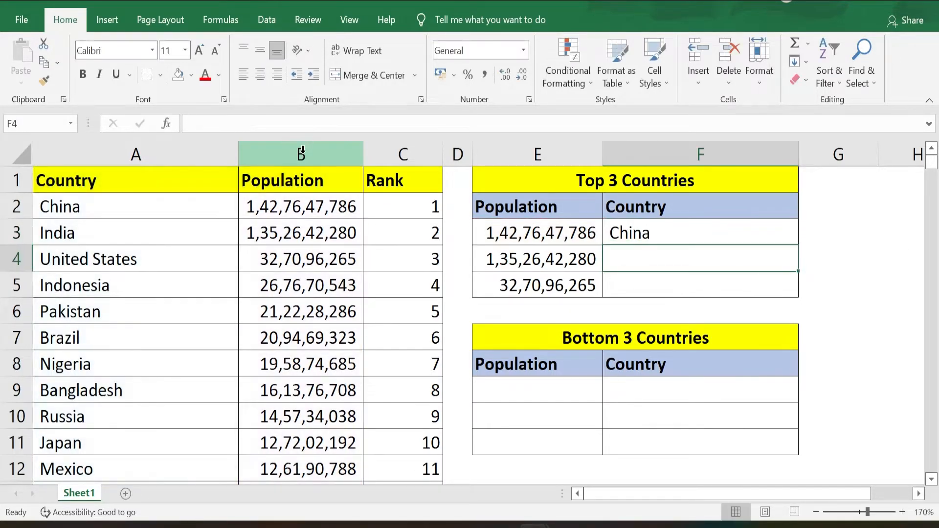
# - Fill the INDEX-MATCH country formula from F3 down to F5 in the Top 3 Countries table
pyautogui.press('Up')
pyautogui.hotkey('shift', 'Down')
pyautogui.hotkey('shift', 'Down')
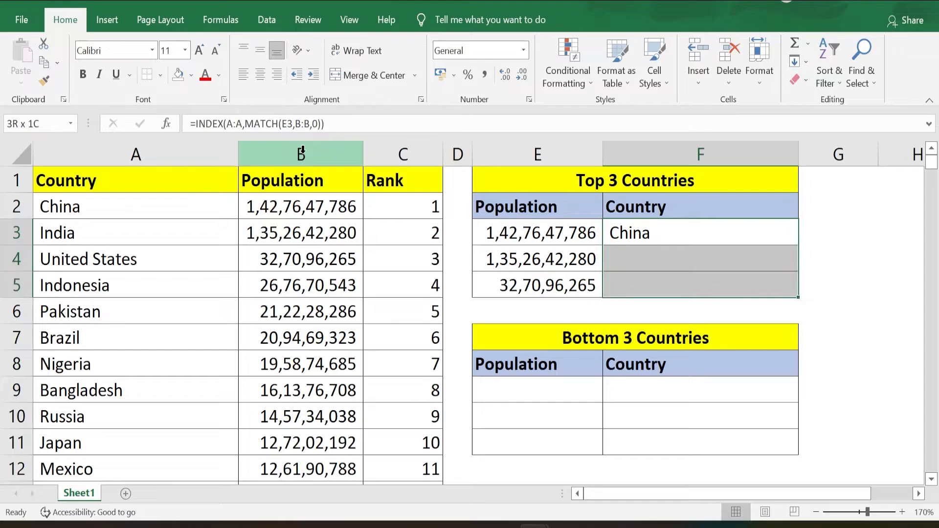
pyautogui.hotkey('ctrl', 'd')
pyautogui.hotkey('shift', 'BackSpace')
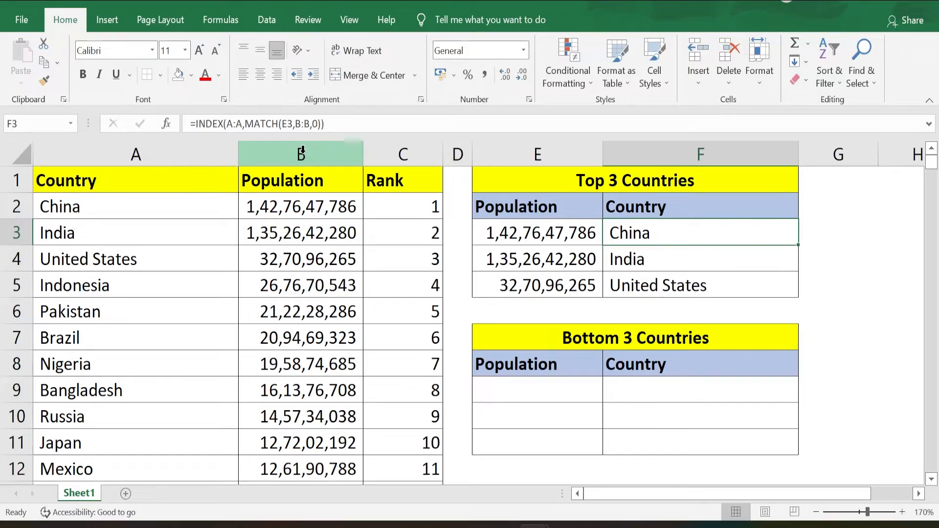
pyautogui.press('Down')
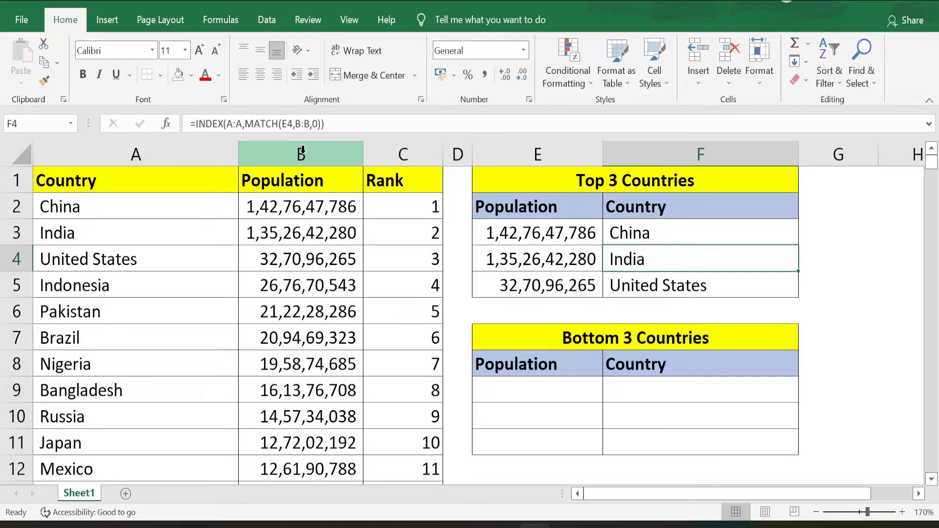
pyautogui.press('Down')
pyautogui.press('Down')
pyautogui.press('Down')
pyautogui.press('Down')
pyautogui.press('Down')
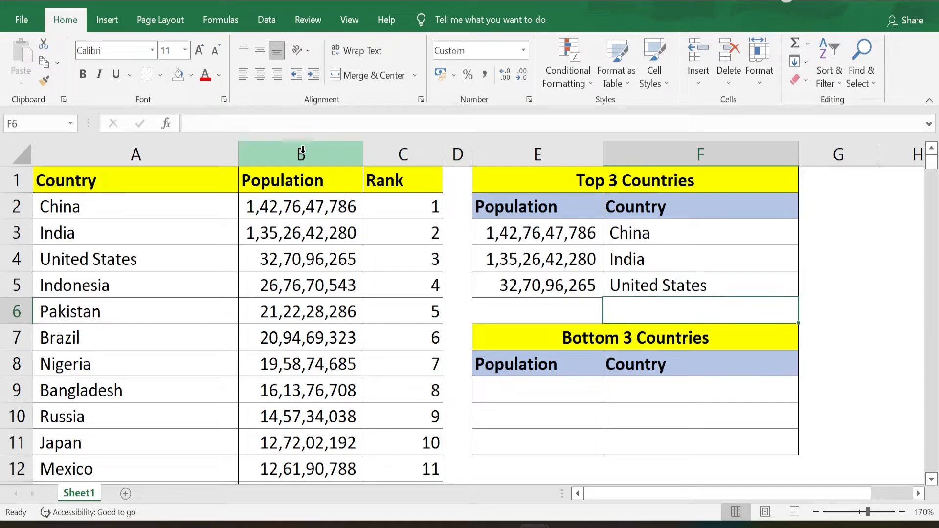
# - Enter =SMALL(B:B,1) in cell E9 of the Bottom 3 Countries table to get the smallest population
pyautogui.press('Left')
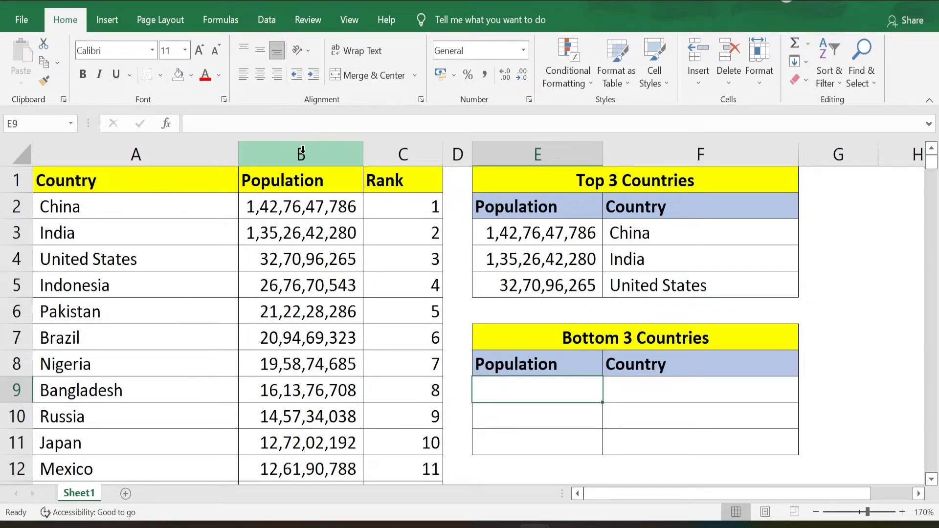
pyautogui.write('=SMALL(')
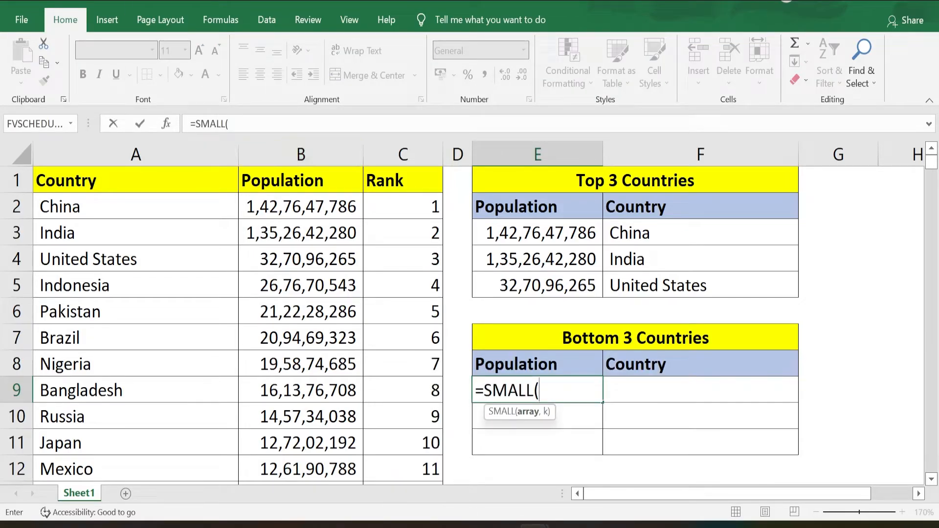
pyautogui.click(302, 149)
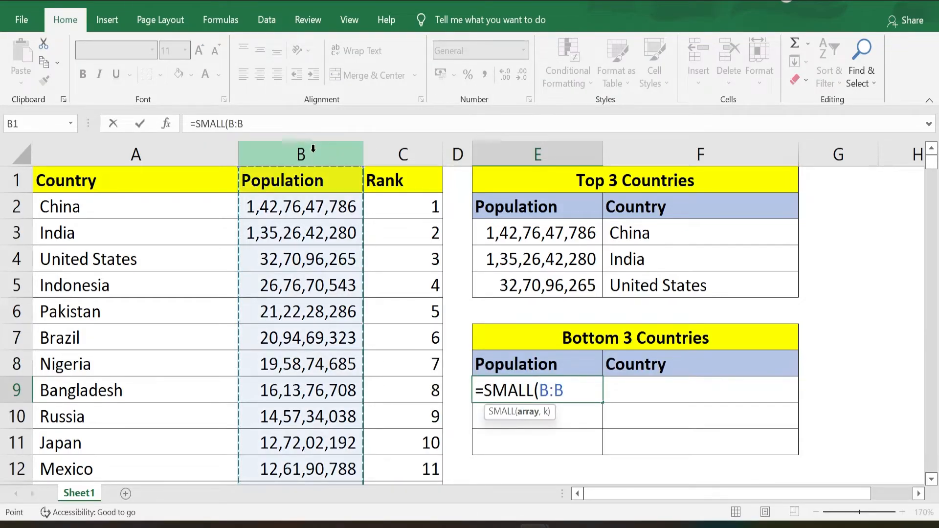
pyautogui.write(',1)')
pyautogui.hotkey('ctrl', 'Return')
# - Fill the SMALL formula from E9 down to E11
pyautogui.hotkey('shift', 'Down')
pyautogui.hotkey('shift', 'Down')
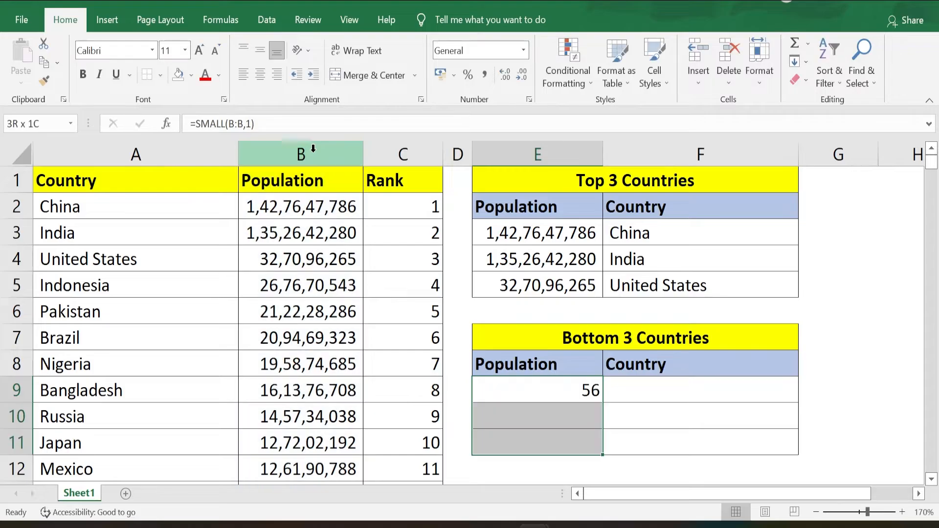
pyautogui.hotkey('ctrl', 'd')
# - Change the k argument of the SMALL formulas to 2 in E10 and 3 in E11
pyautogui.press('Down')
pyautogui.click(252, 124)
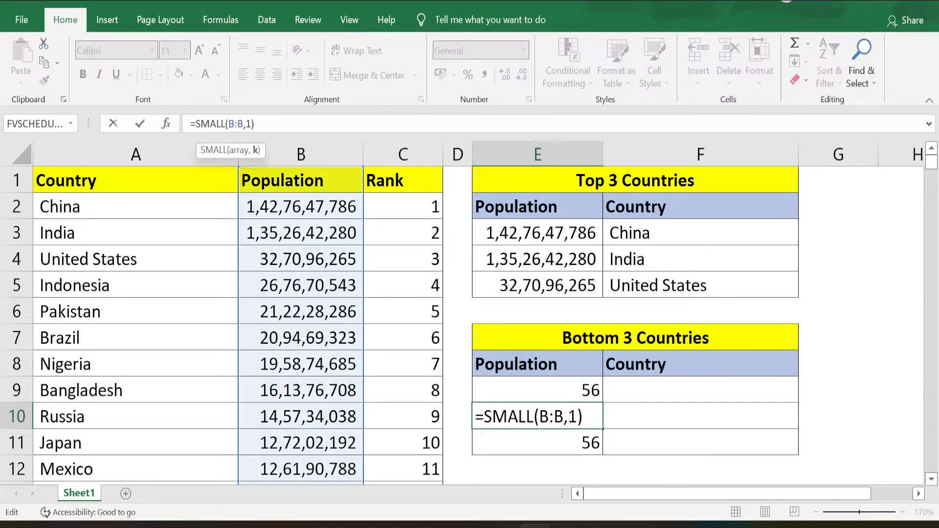
pyautogui.press('BackSpace')
pyautogui.write('2')
pyautogui.press('Return')
pyautogui.click(252, 124)
pyautogui.press('BackSpace')
pyautogui.write('3')
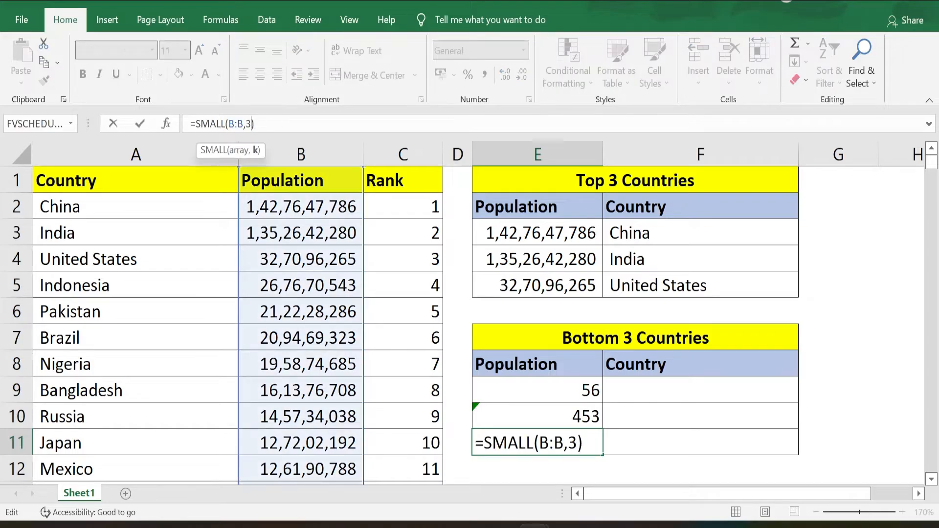
pyautogui.press('Return')
# - Copy the INDEX-MATCH country formula from F5 into cells F9 to F11 of the Bottom 3 Countries table
pyautogui.press('Up')
pyautogui.press('Up')
pyautogui.press('Up')
pyautogui.press('Up')
pyautogui.press('Up')
pyautogui.press('Up')
pyautogui.press('Up')
pyautogui.press('Right')
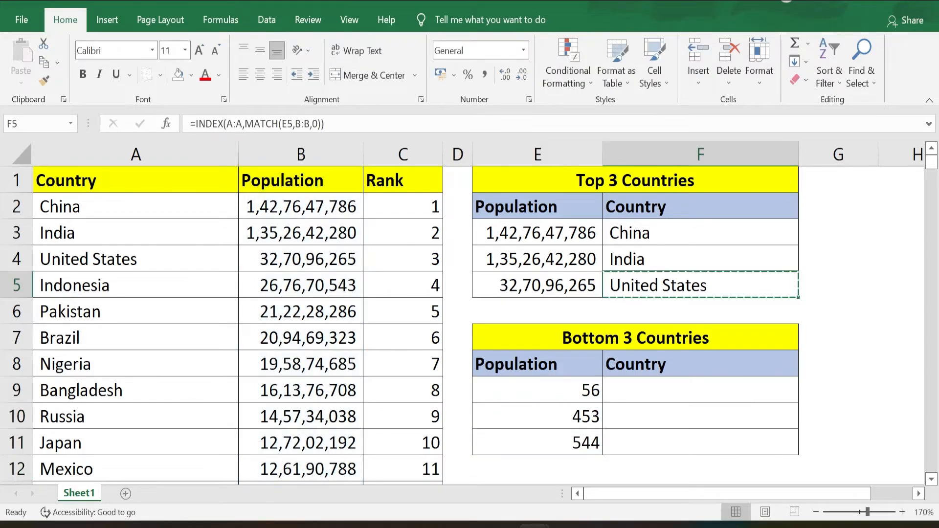
pyautogui.hotkey('ctrl', 'c')
pyautogui.press('Down')
pyautogui.press('Down')
pyautogui.press('Down')
pyautogui.press('Down')
pyautogui.press('Down')
pyautogui.press('Up')
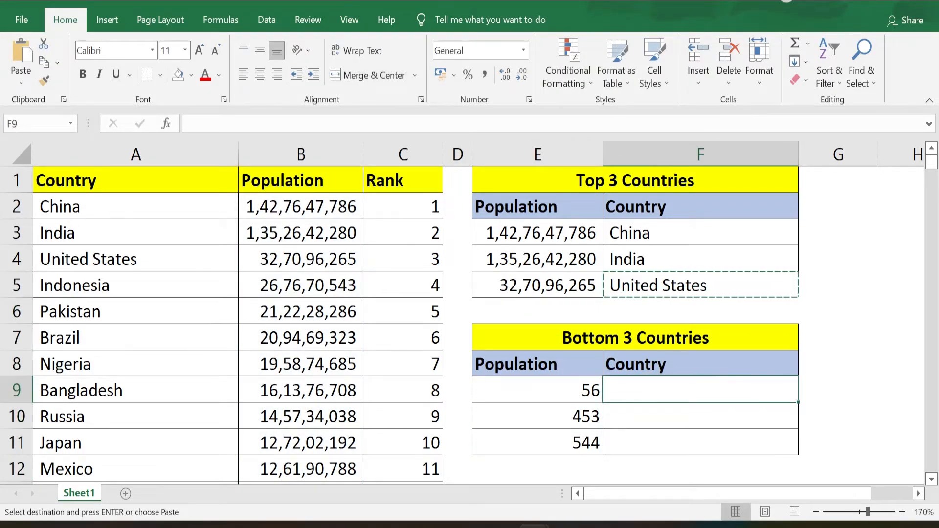
pyautogui.hotkey('ctrl', 'v')
pyautogui.press('Down')
pyautogui.hotkey('ctrl', 'v')
pyautogui.press('Down')
pyautogui.hotkey('ctrl', 'v')
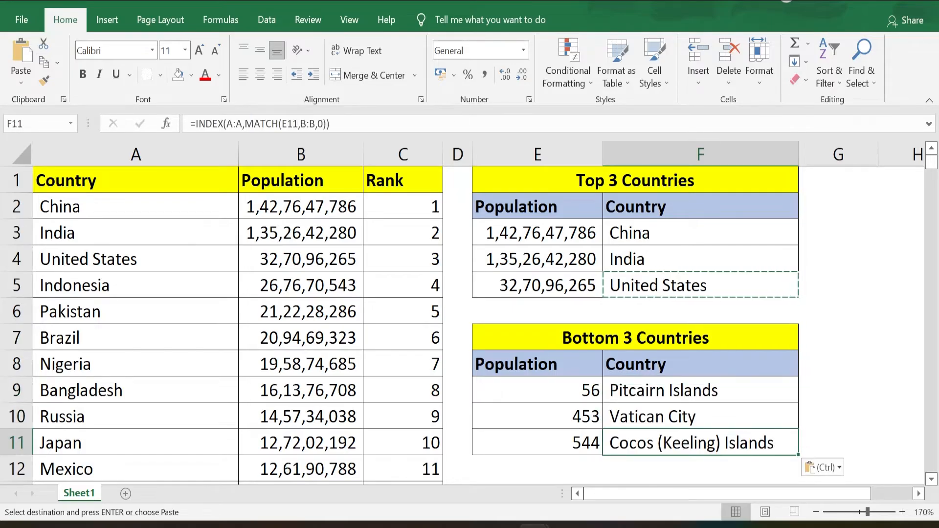
pyautogui.moveTo(83, 200); pyautogui.dragTo(101, 261)
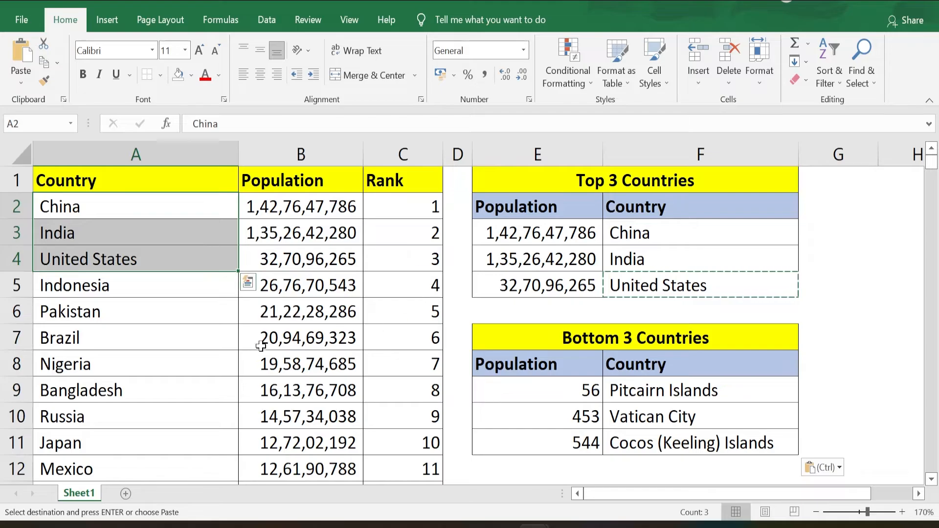
pyautogui.moveTo(646, 233); pyautogui.dragTo(652, 282)
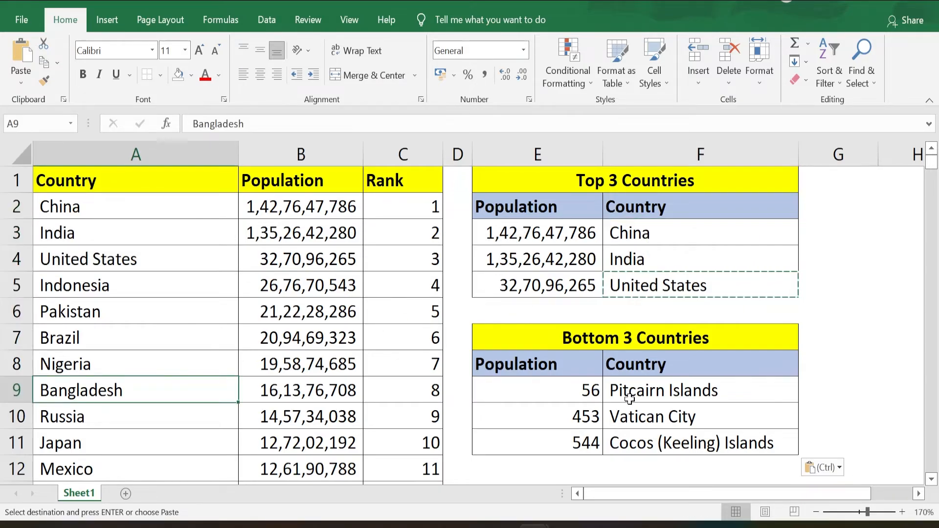
pyautogui.moveTo(630, 398); pyautogui.dragTo(648, 448)
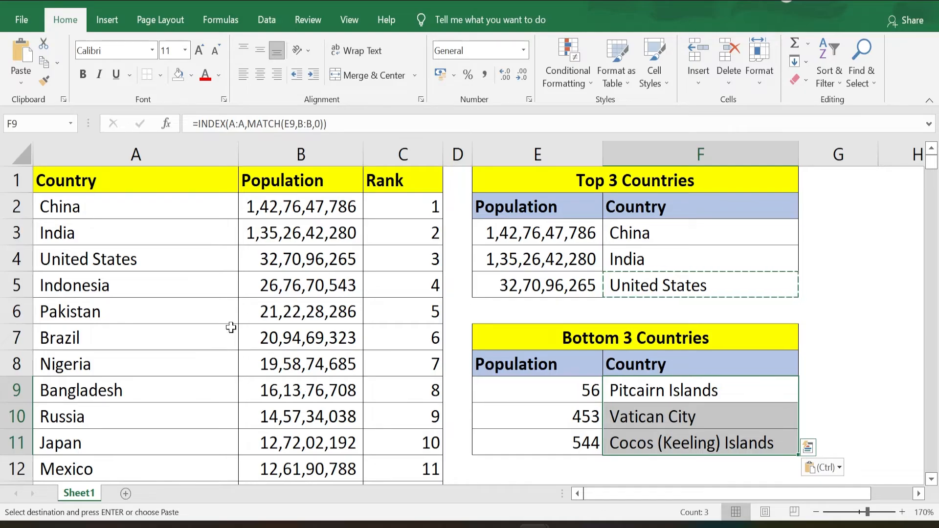
pyautogui.click(156, 363)
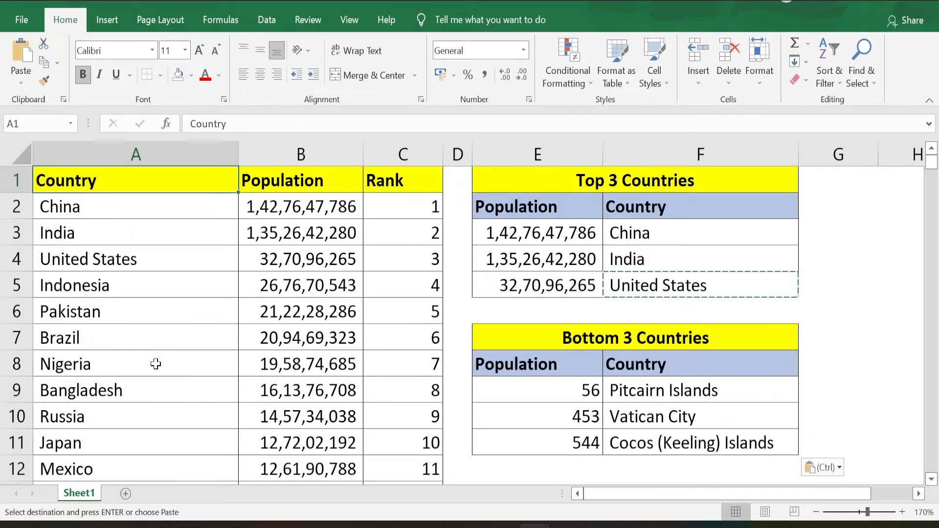